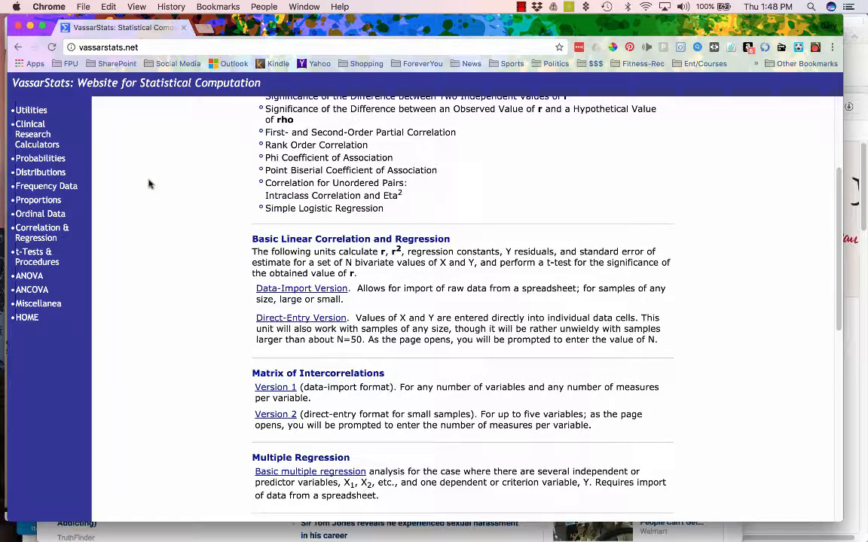
# - Open Version 1 (data-import) of Matrix of Intercorrelations under Correlation & Regression
pyautogui.click(44, 230)
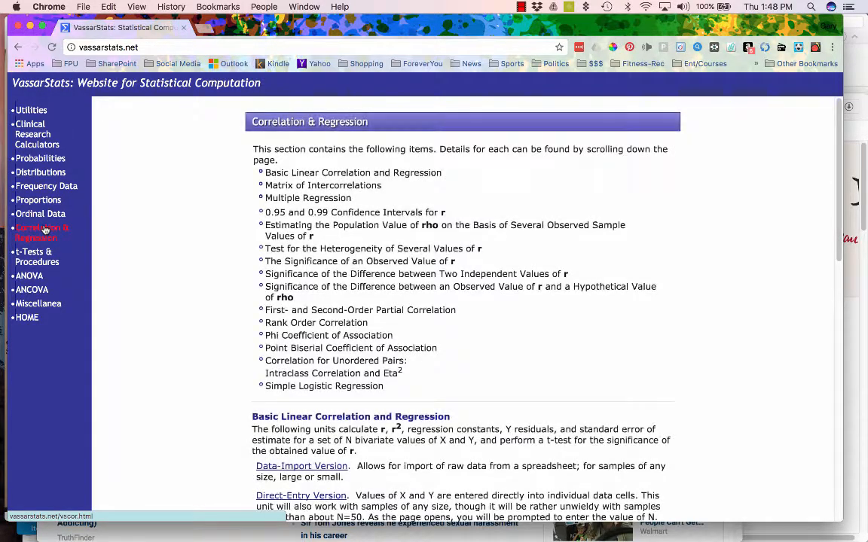
pyautogui.scroll(-5, 171, 288)
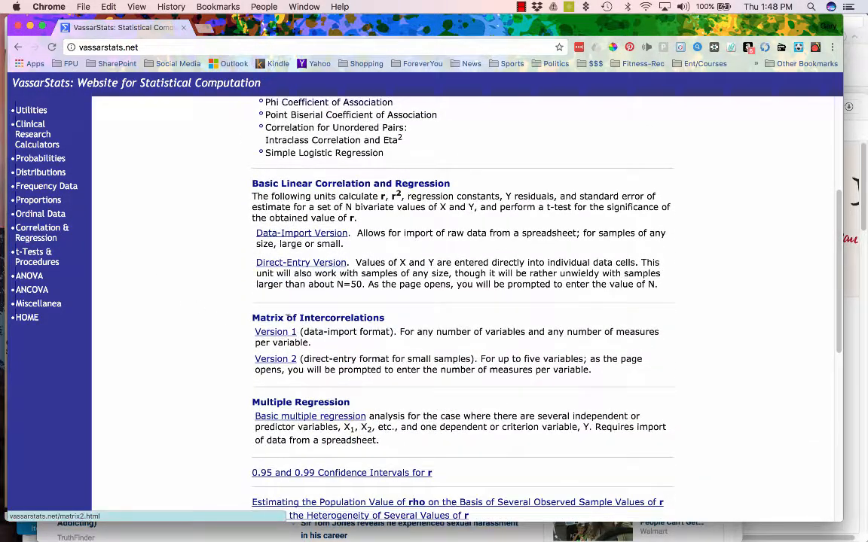
pyautogui.click(286, 334)
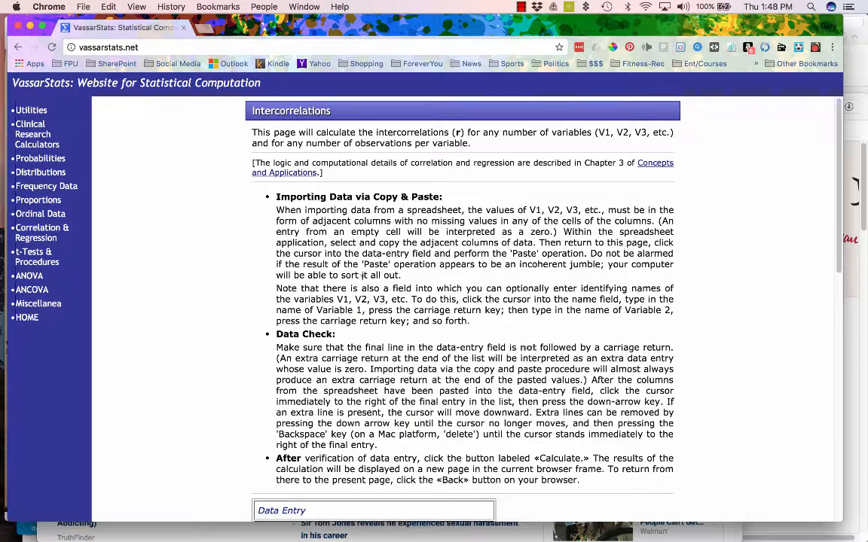
# - Scroll down to the empty Data Entry box and bring the Excel study-data sheet forward
pyautogui.scroll(-5, 324, 263)
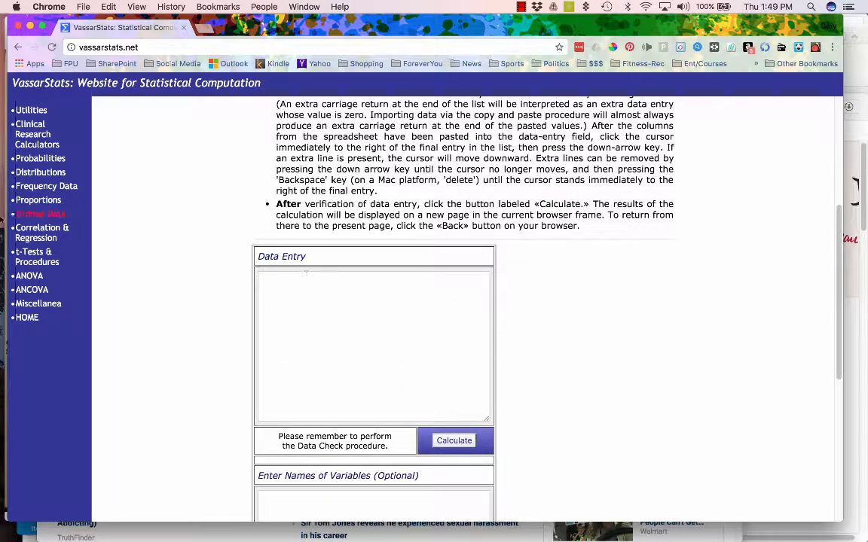
pyautogui.moveTo(6, 213)
pyautogui.click(13, 150)
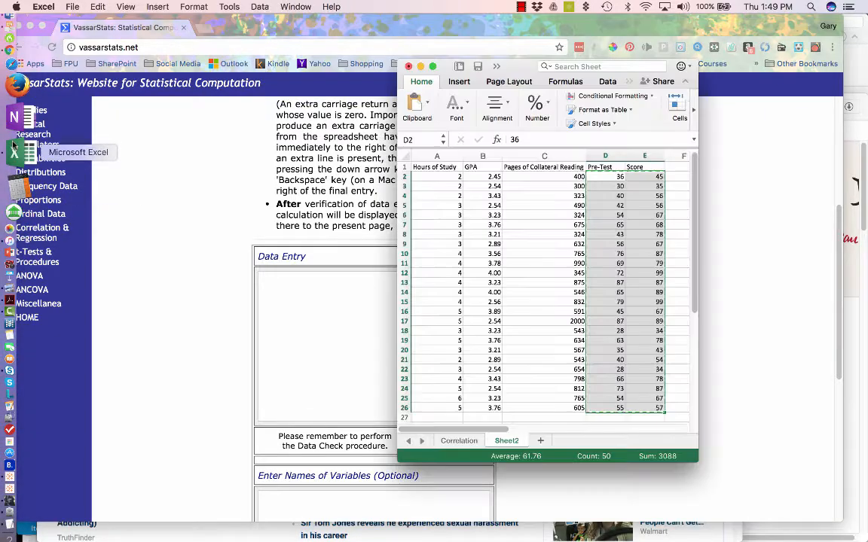
# - Move the Excel window right and point out the five columns, Hours of Study through Score
pyautogui.doubleClick(546, 416)
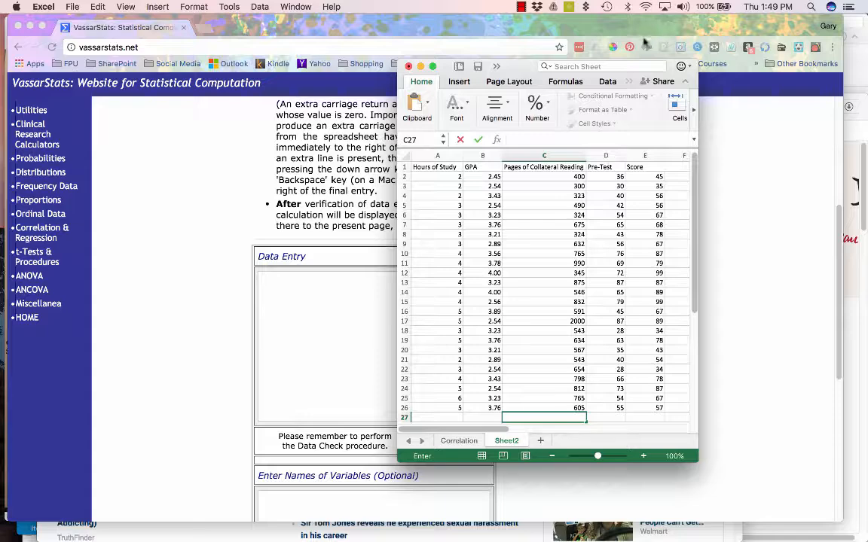
pyautogui.moveTo(475, 66); pyautogui.dragTo(638, 57)
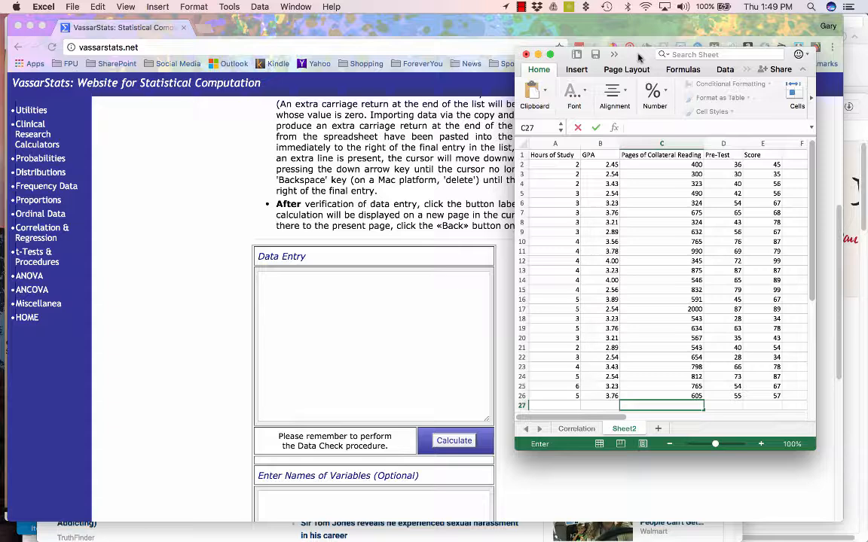
pyautogui.click(755, 158)
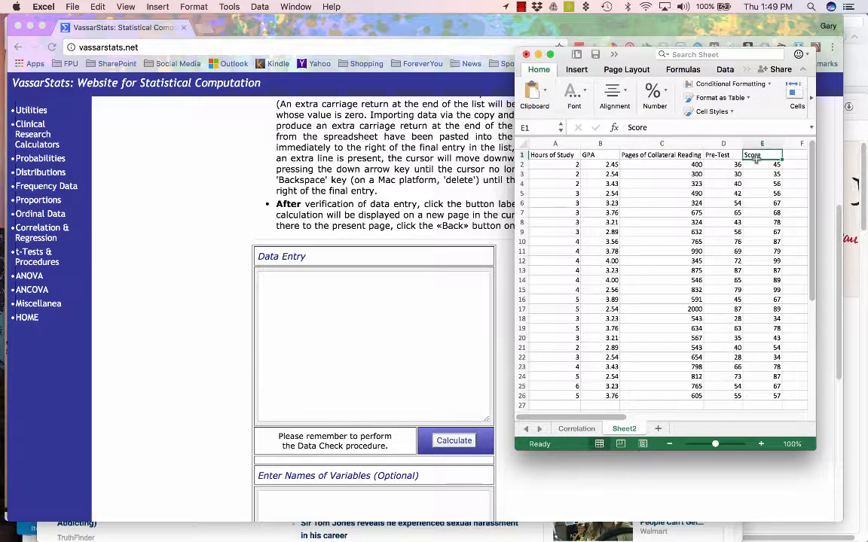
pyautogui.click(544, 155)
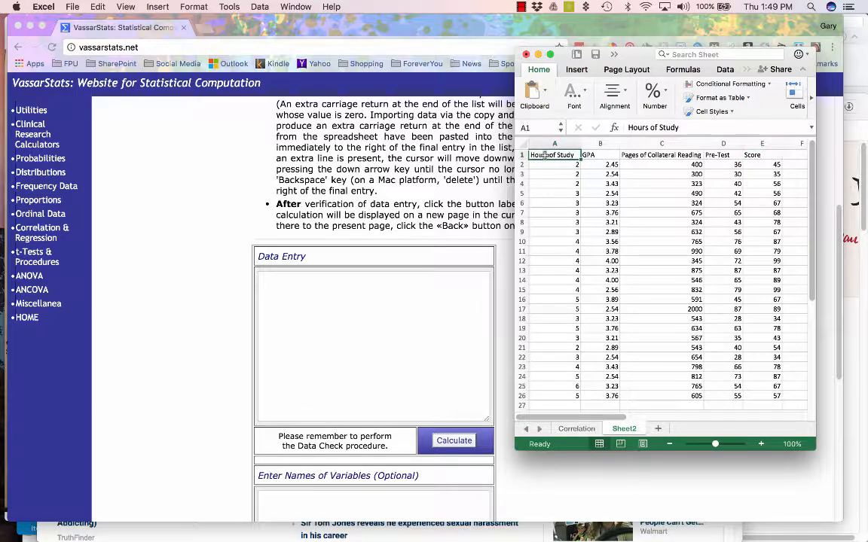
pyautogui.click(598, 155)
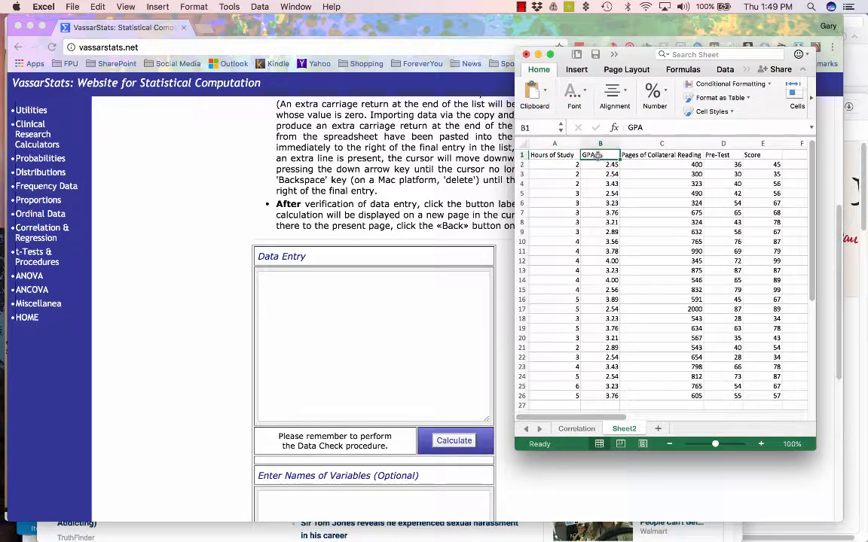
pyautogui.click(666, 155)
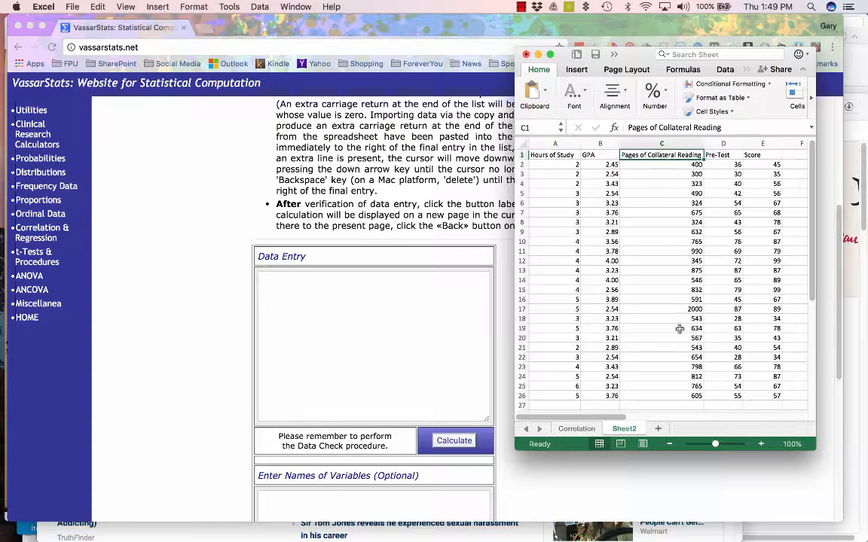
pyautogui.click(729, 153)
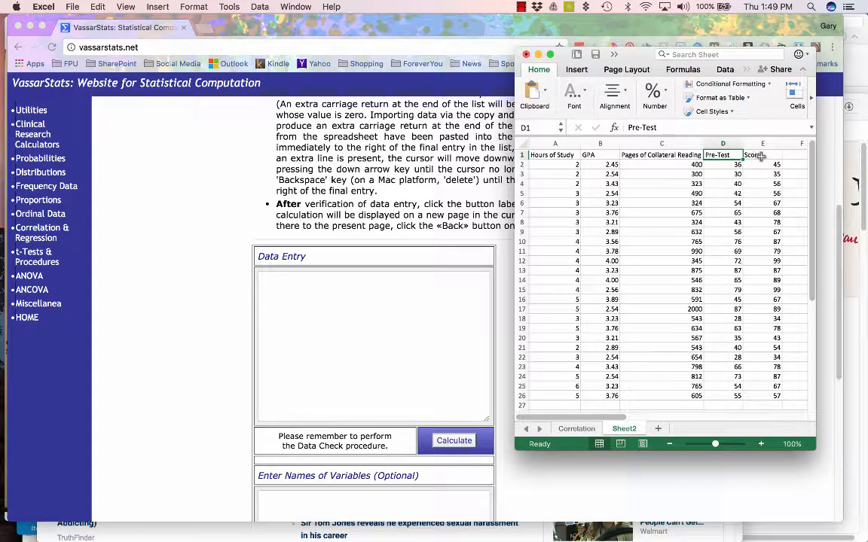
pyautogui.click(760, 155)
# - Copy the 25 data rows A2:E26 and return to the VassarStats page
pyautogui.moveTo(771, 397); pyautogui.dragTo(522, 167)
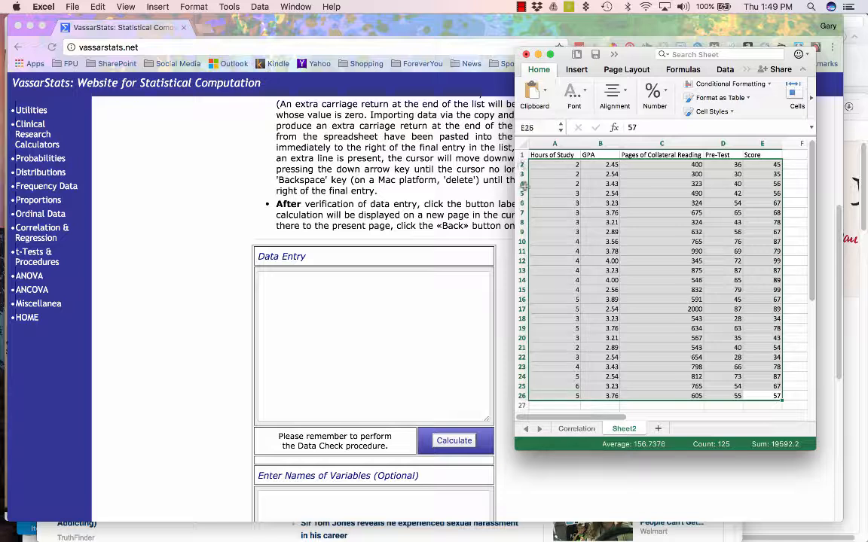
pyautogui.moveTo(550, 165); pyautogui.dragTo(762, 395)
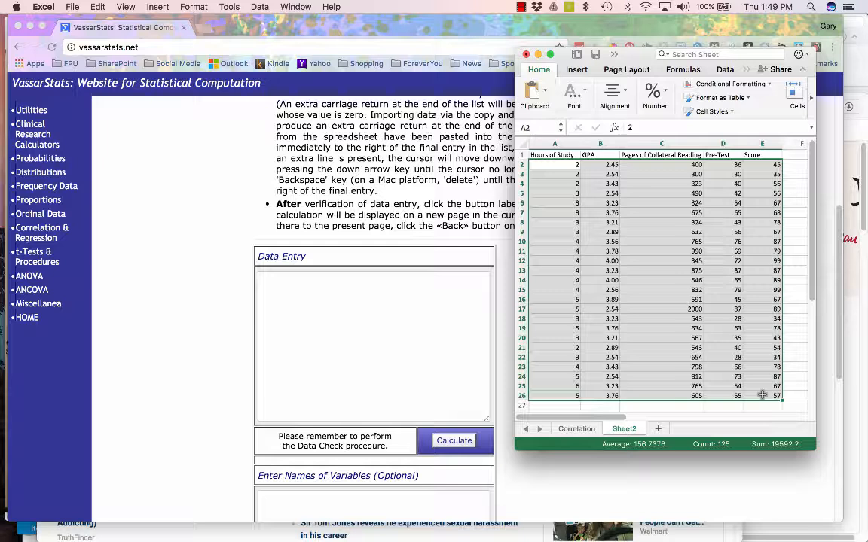
pyautogui.press('super+c')
pyautogui.click(98, 7)
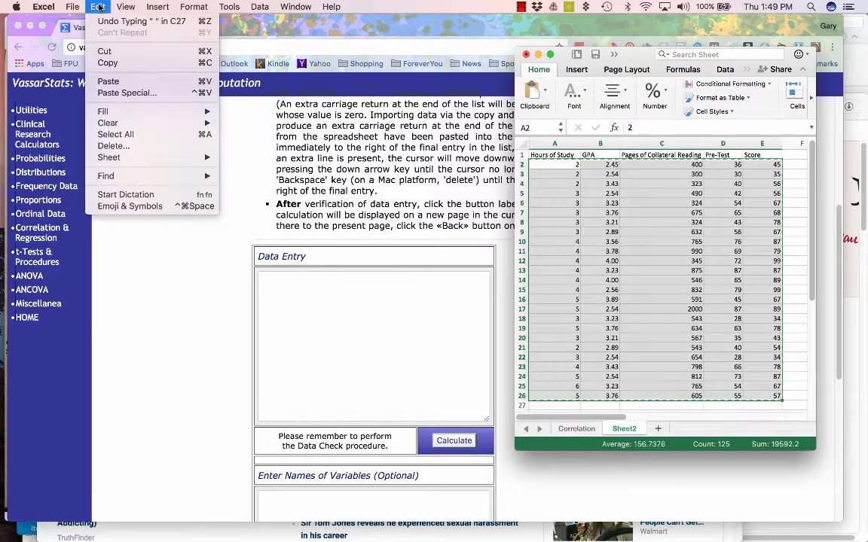
pyautogui.click(112, 62)
pyautogui.click(276, 301)
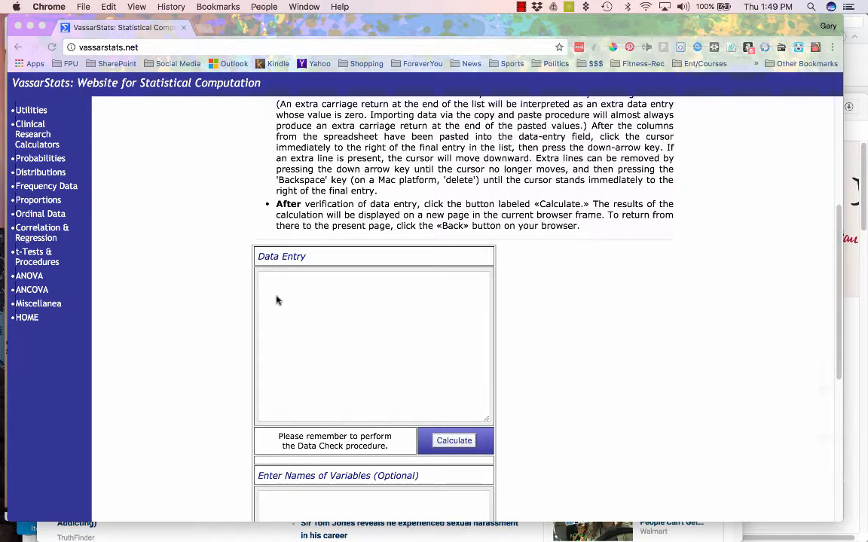
# - Paste the 25 five-column study rows into Data Entry and calculate the correlation matrix
pyautogui.click(270, 284)
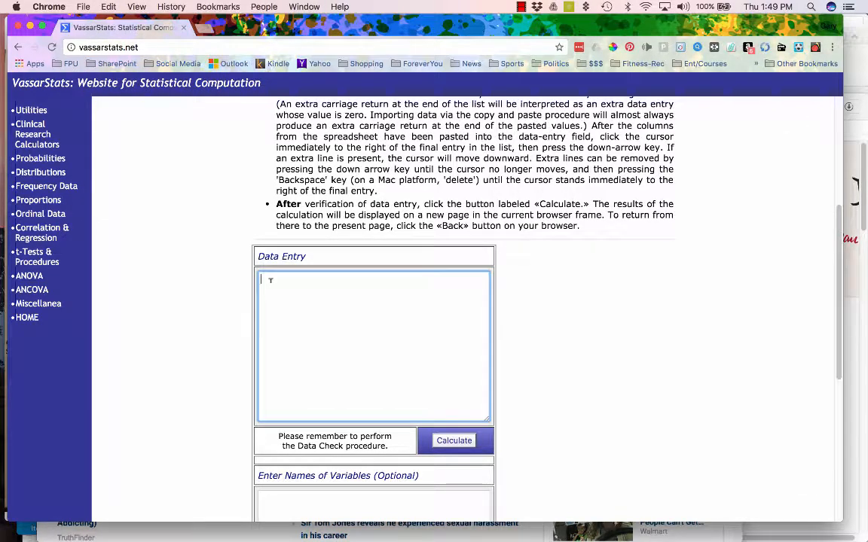
pyautogui.press('super+v')
pyautogui.scroll(-2, 307, 284)
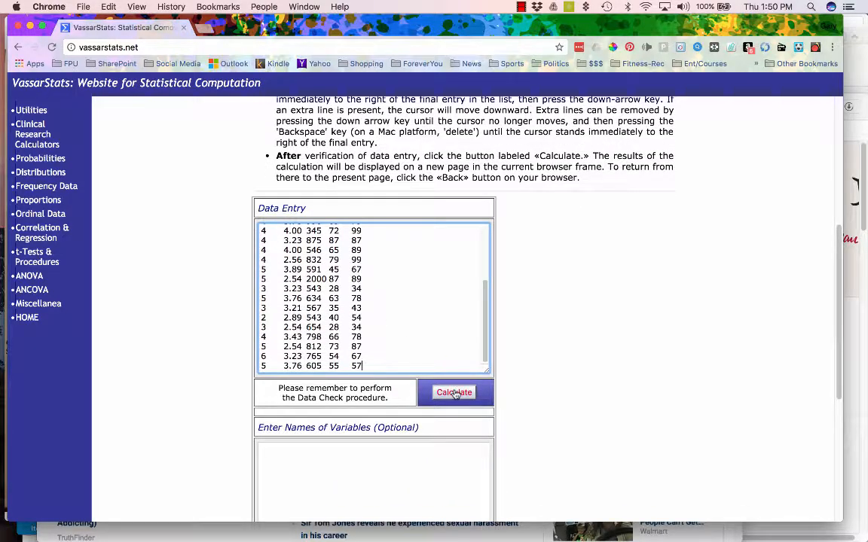
pyautogui.click(454, 392)
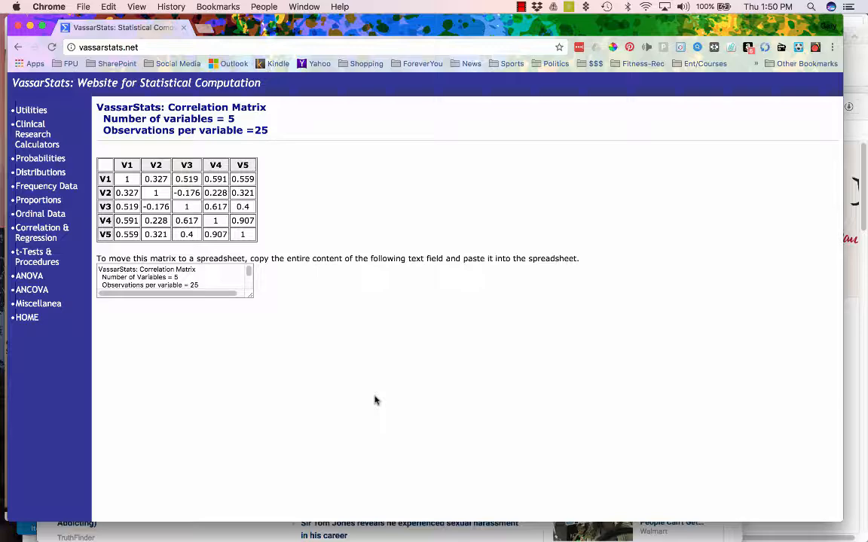
# - Place the Excel sheet beside the matrix and match V1 to the Hours of Study column
pyautogui.press('super+Tab')
pyautogui.press('super+Tab')
pyautogui.press('super+Tab')
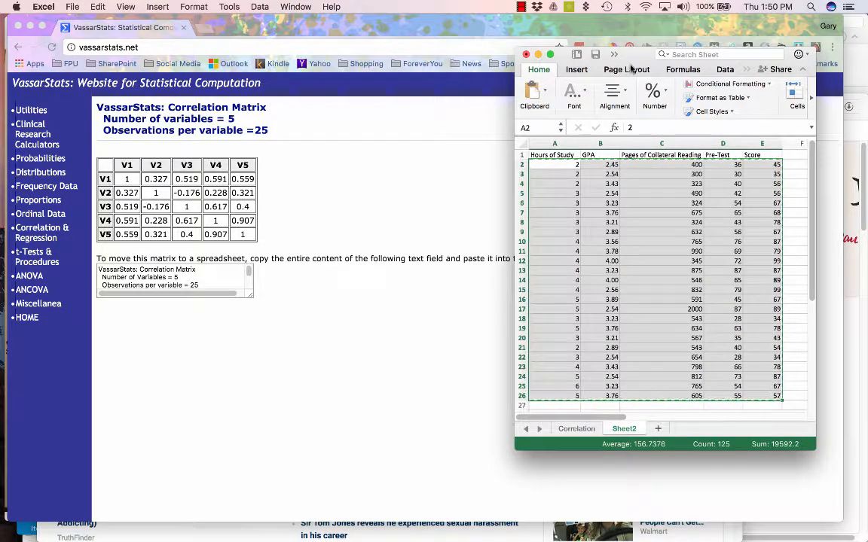
pyautogui.moveTo(641, 53); pyautogui.dragTo(450, 53)
pyautogui.click(366, 140)
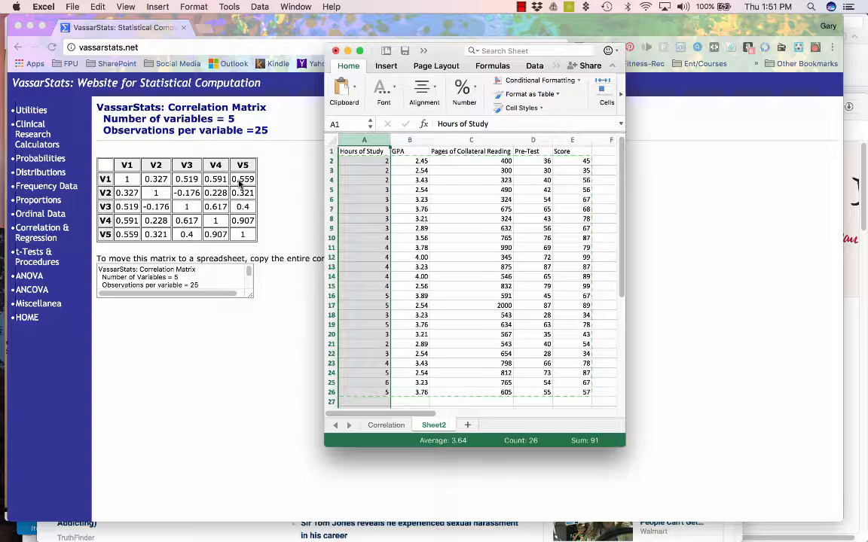
# - Select the Pre-Test and Score values D2:E26 in Excel, then return to VassarStats
pyautogui.click(533, 392)
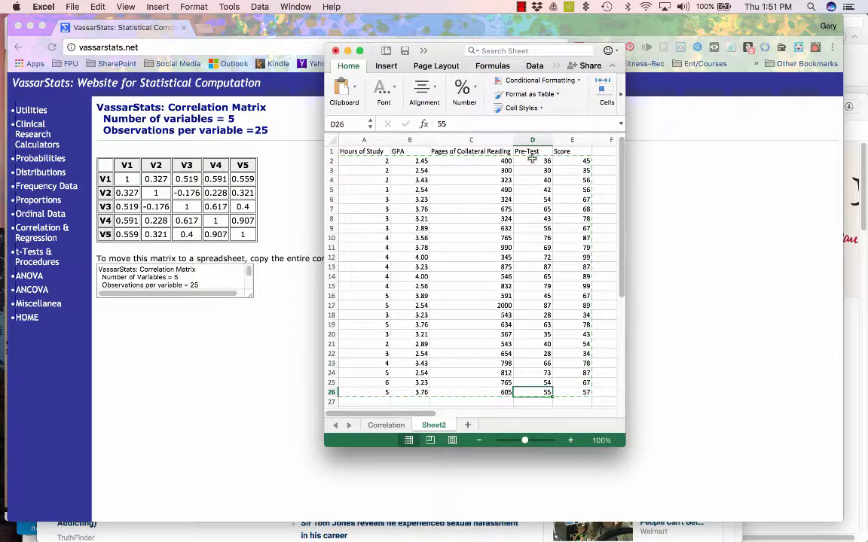
pyautogui.moveTo(530, 160); pyautogui.dragTo(572, 356)
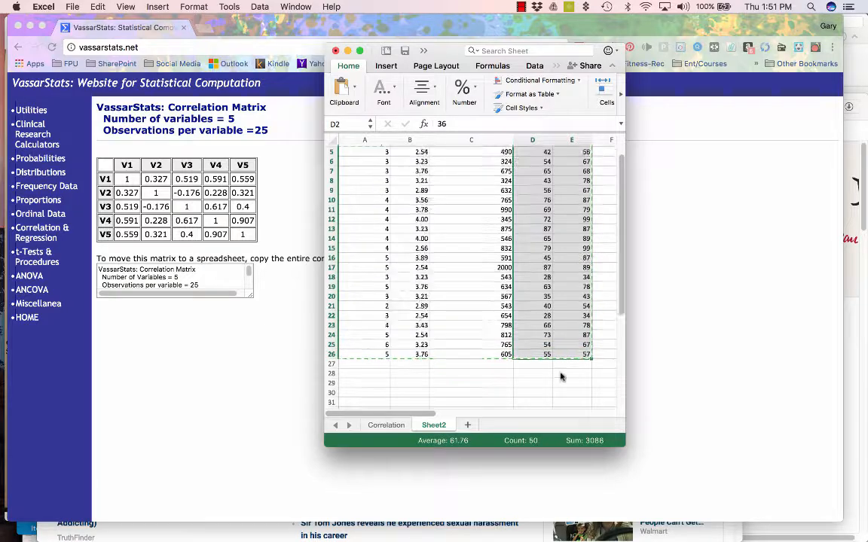
pyautogui.scroll(2, 568, 264)
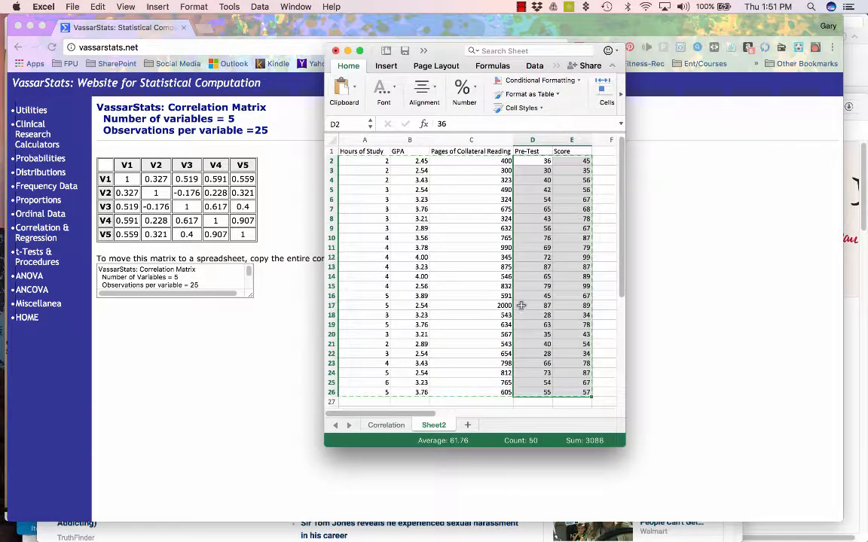
pyautogui.click(36, 216)
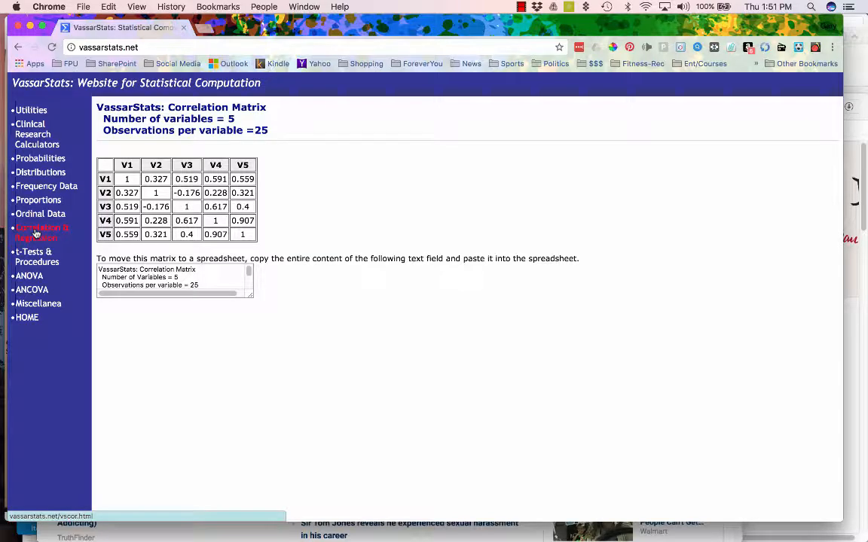
# - Open the Basic Linear Correlation and Regression data-import page and focus its Data Entry box
pyautogui.click(36, 233)
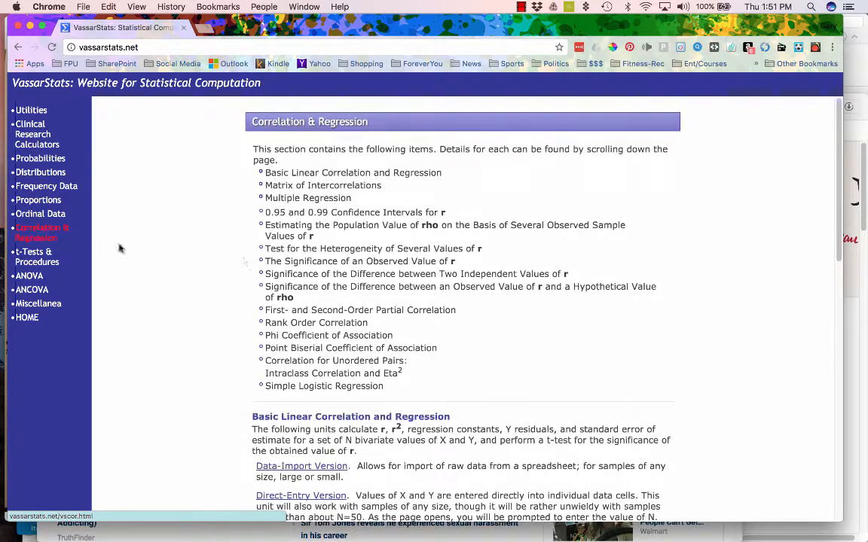
pyautogui.scroll(-1, 243, 261)
pyautogui.scroll(-5, 242, 262)
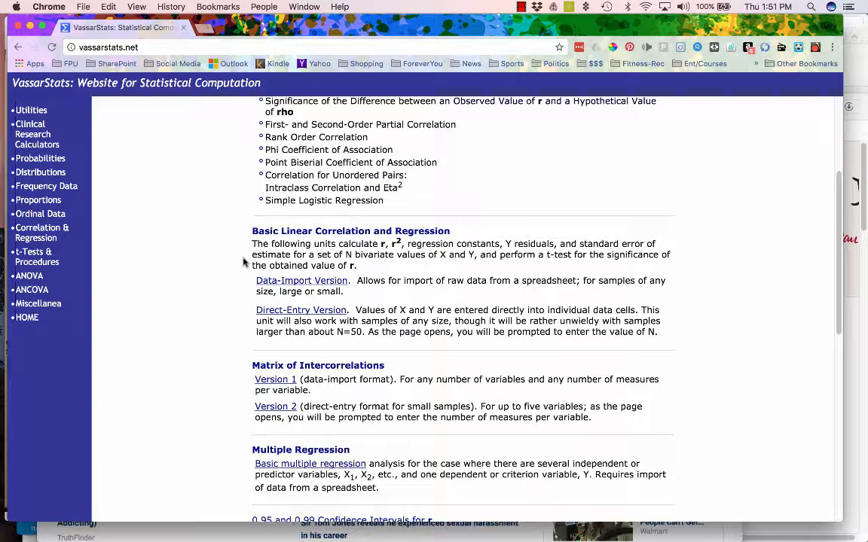
pyautogui.scroll(-1, 300, 258)
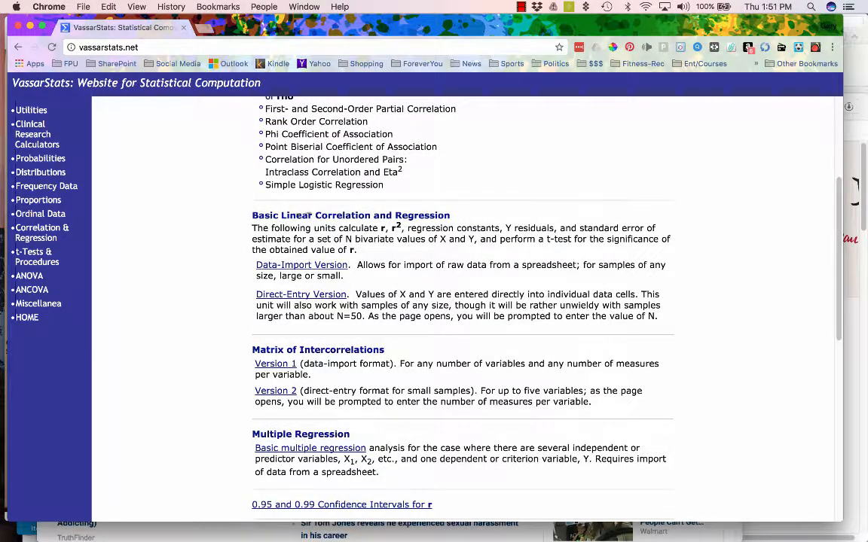
pyautogui.click(324, 265)
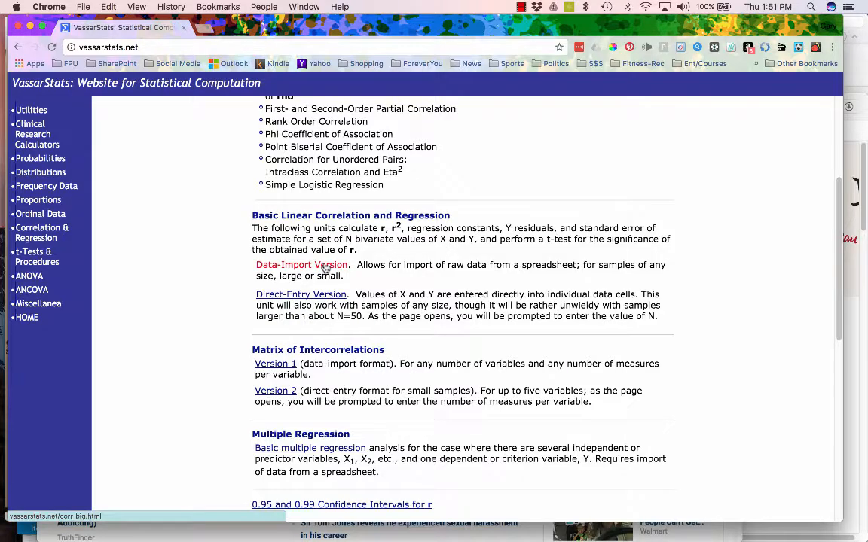
pyautogui.scroll(-10, 324, 264)
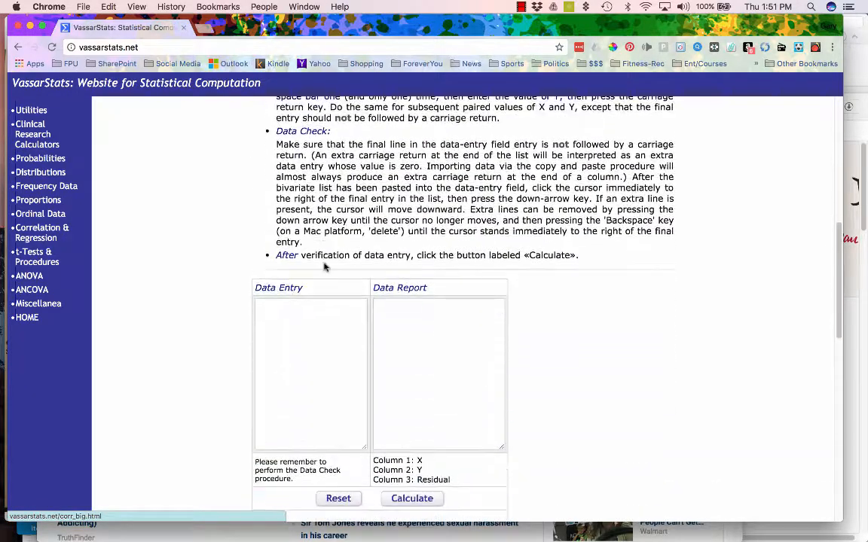
pyautogui.click(295, 311)
# - After a mistaken five-column paste, copy only the Pre-Test and Score values D2:E26
pyautogui.press('super+v')
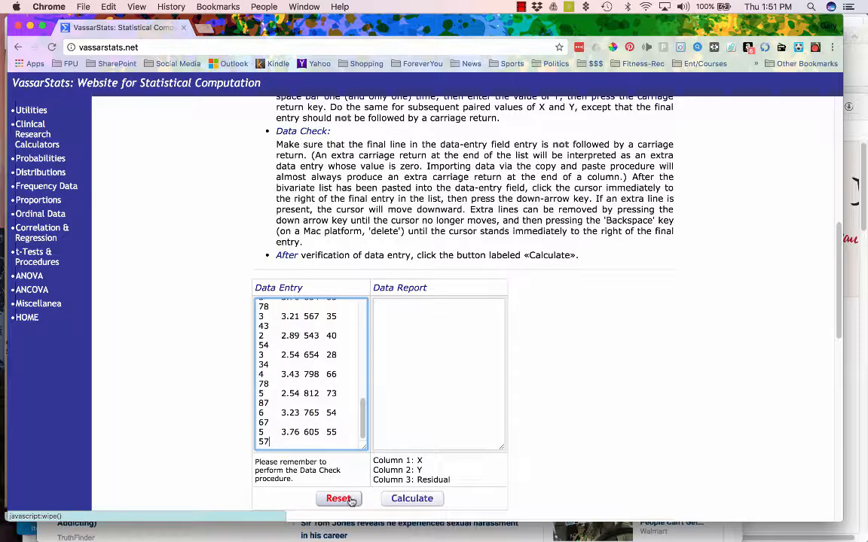
pyautogui.press('super+Tab')
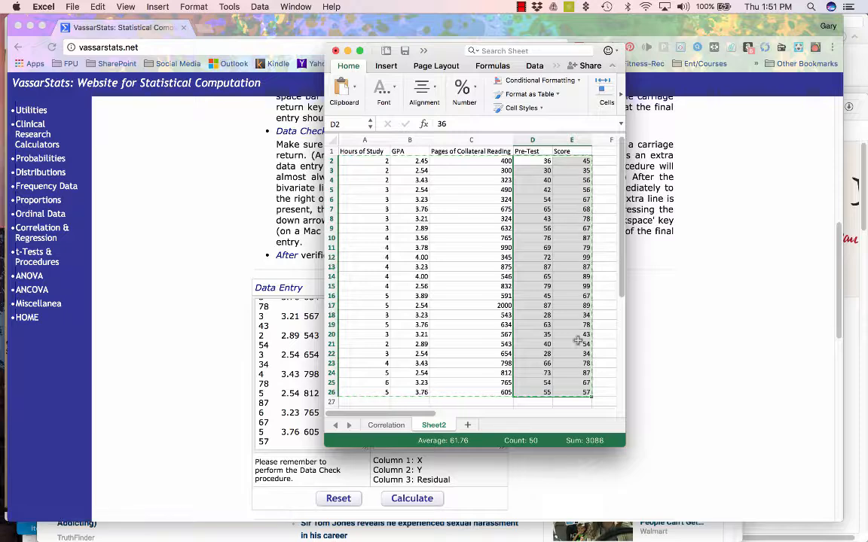
pyautogui.moveTo(542, 163); pyautogui.dragTo(579, 389)
pyautogui.press('super+c')
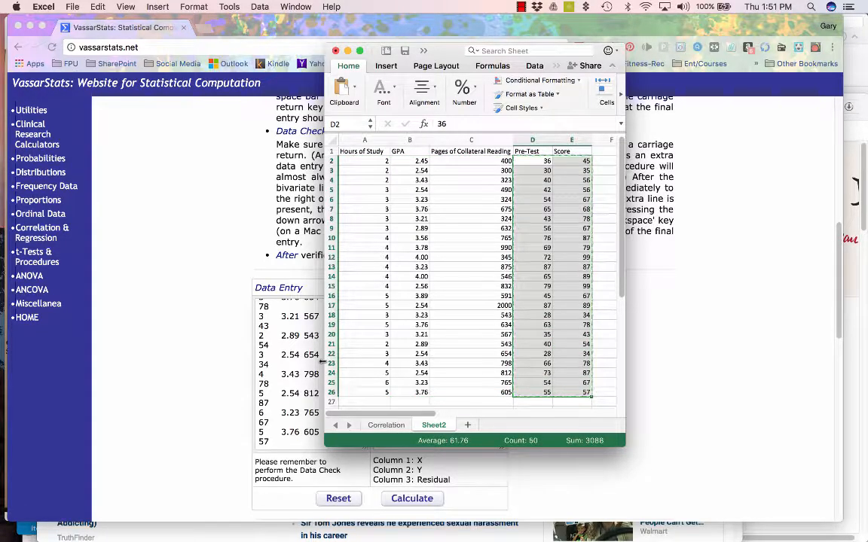
# - Reset the Data Entry box and calculate the regression for the 25 Pre-Test/Score pairs
pyautogui.click(305, 388)
pyautogui.click(338, 498)
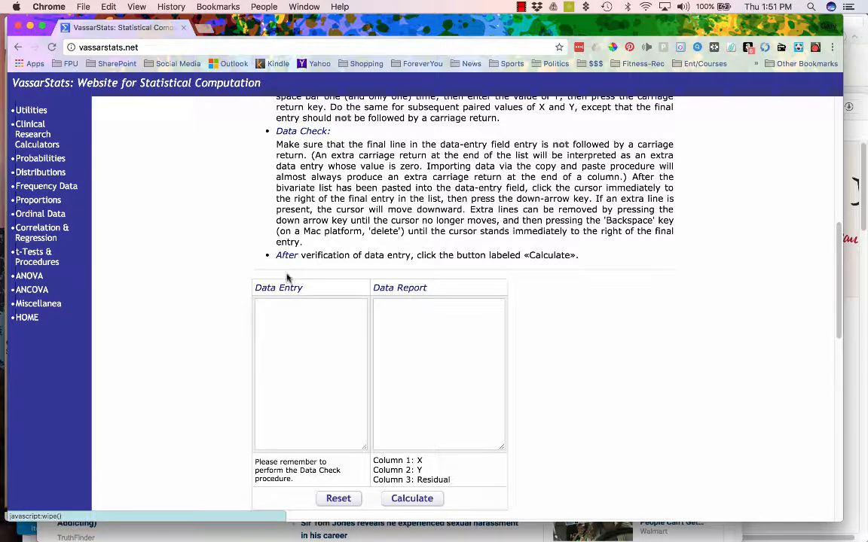
pyautogui.click(273, 317)
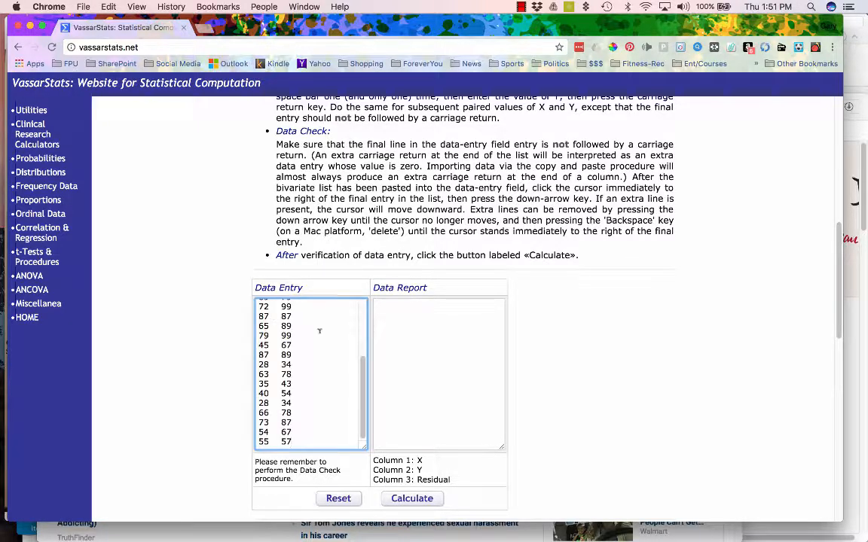
pyautogui.scroll(2, 330, 331)
pyautogui.click(413, 501)
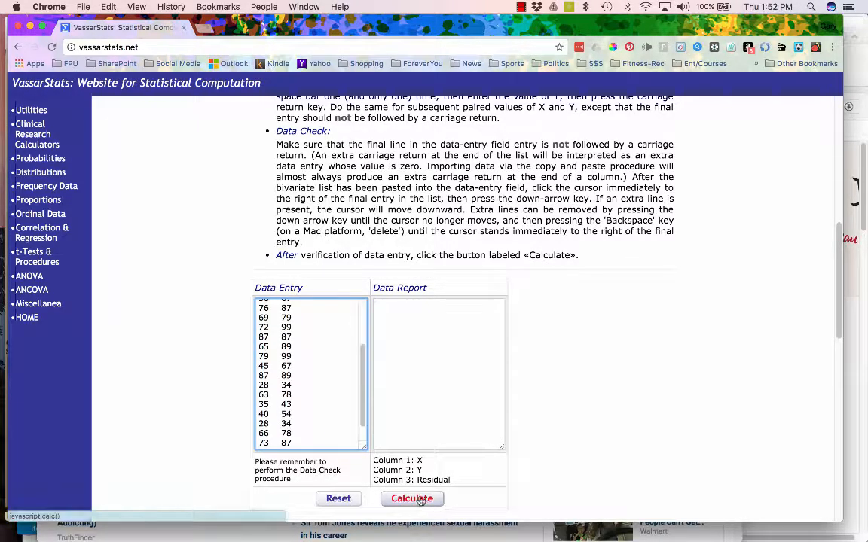
pyautogui.scroll(-5, 584, 397)
# - Review the Data Summary and confidence-interval tables showing r = 0.9075 and slope 0.989797
pyautogui.scroll(-7, 585, 397)
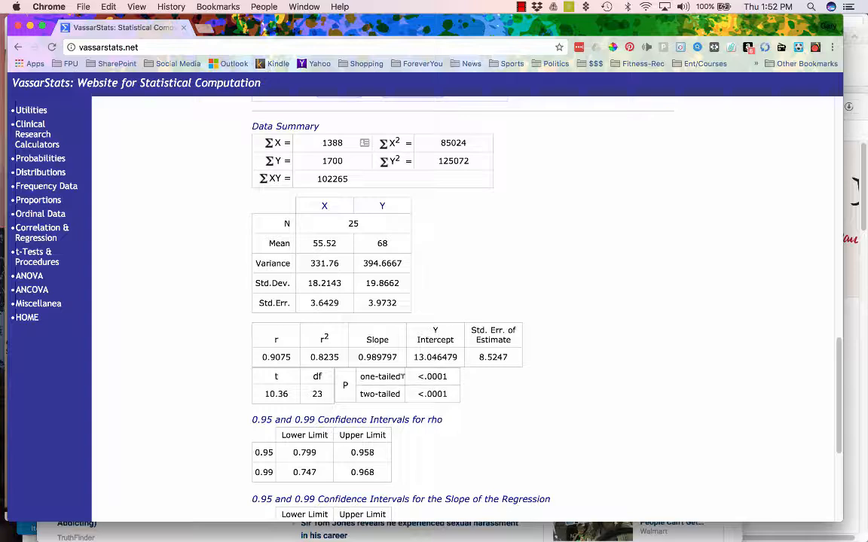
pyautogui.scroll(-1, 422, 377)
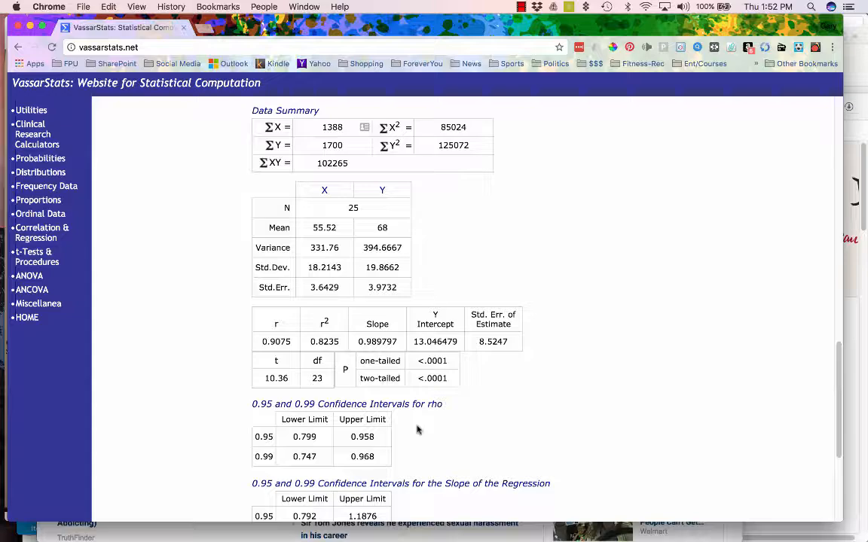
pyautogui.scroll(10, 418, 429)
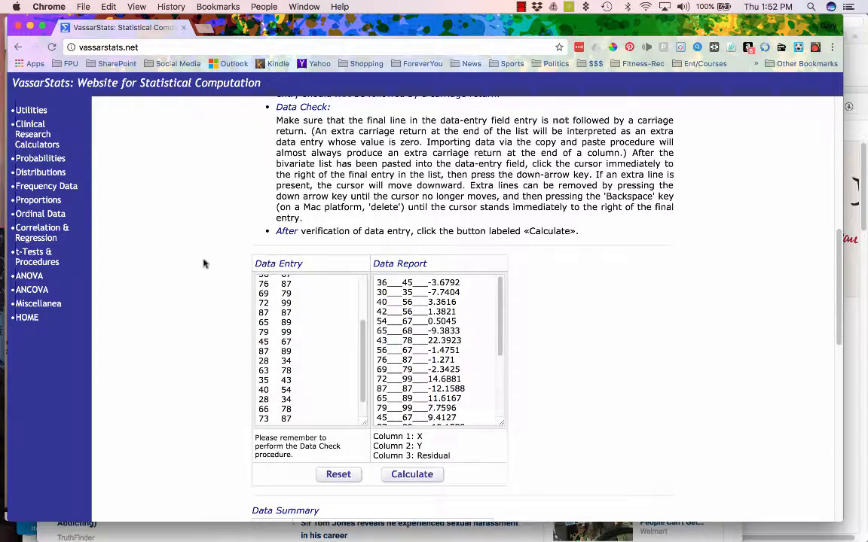
pyautogui.scroll(5, 188, 271)
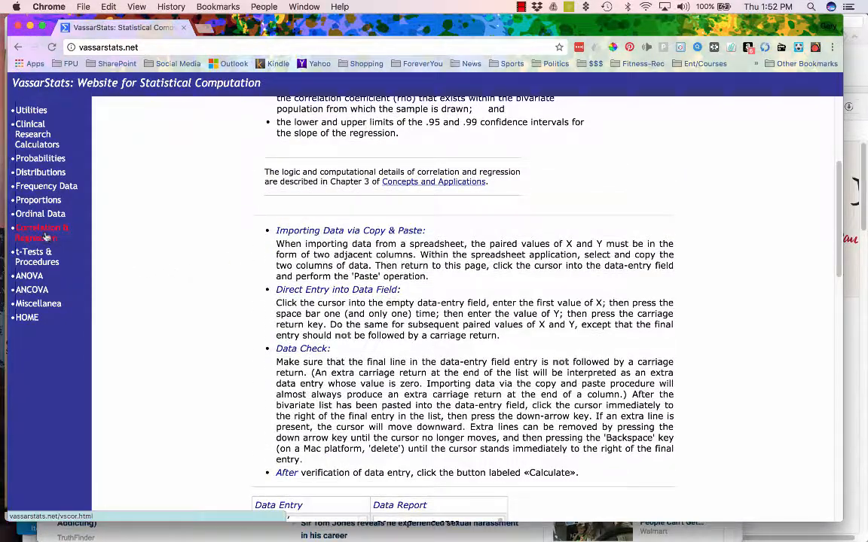
# - Go back to the Correlation & Regression section's list of calculators
pyautogui.click(42, 232)
pyautogui.scroll(-1, 309, 354)
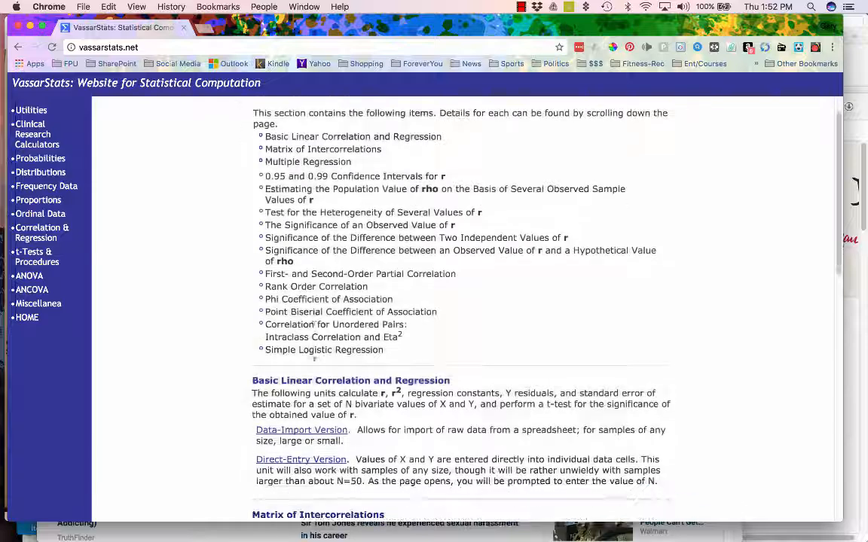
pyautogui.scroll(-1, 481, 415)
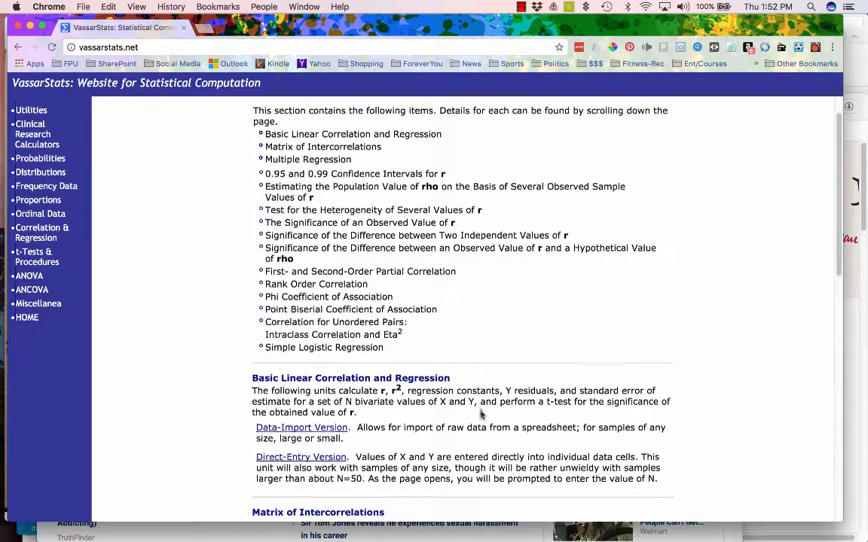